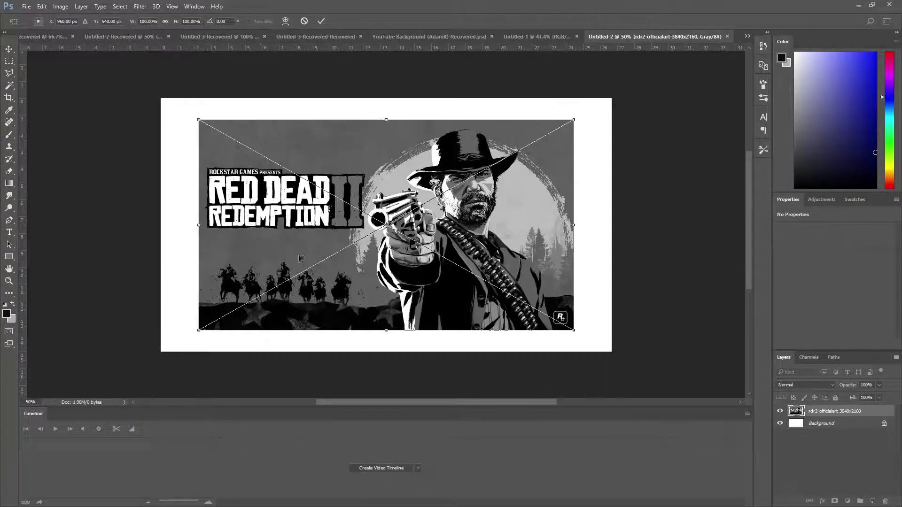
Place the RDR2 cowboy artwork as a layer and quick-select its hat, arm and gun hand.
key("Return")
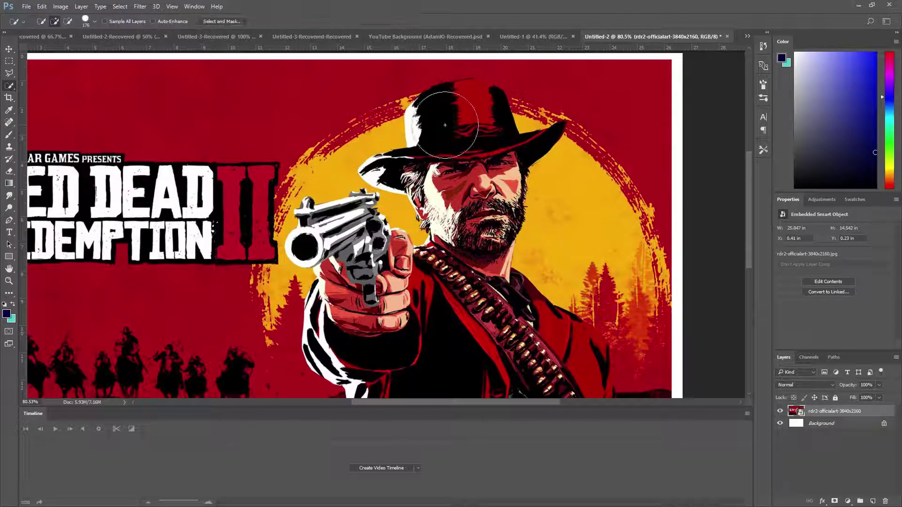
left_click(445, 125)
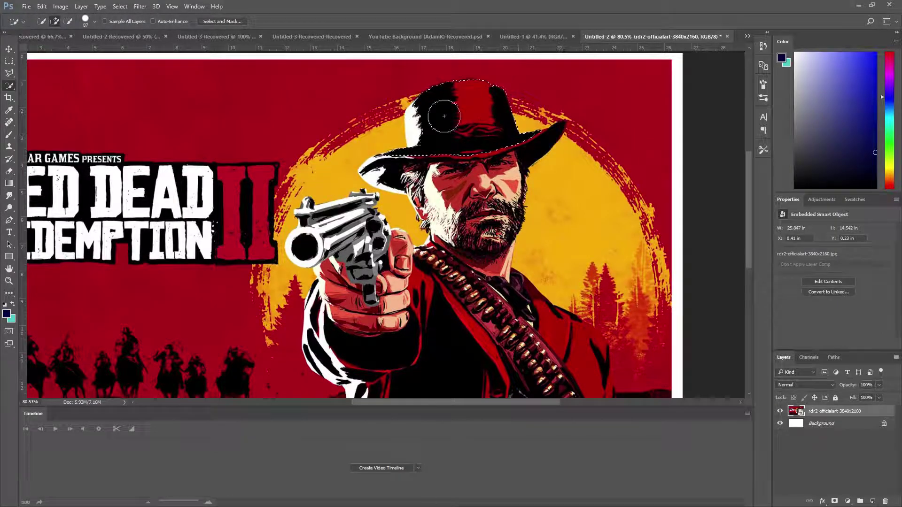
left_click_drag(544, 372, 347, 295)
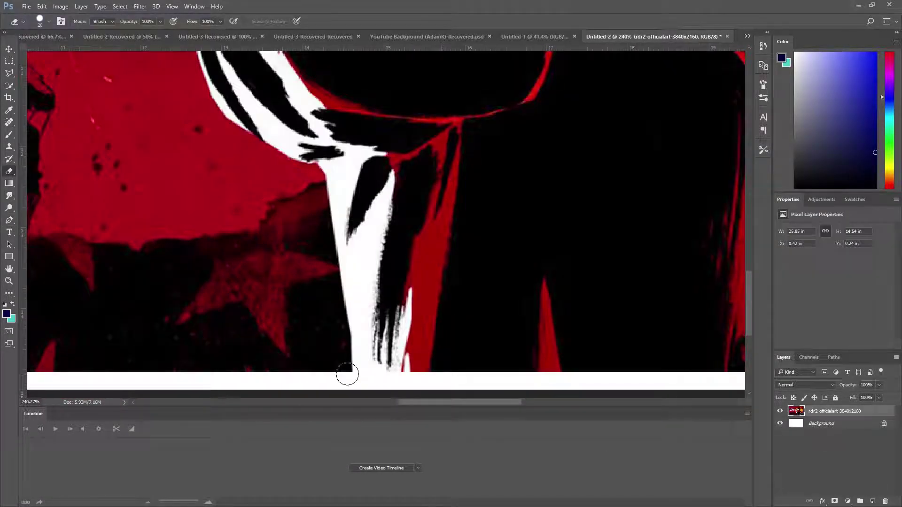
Erase the artwork's bottom edge and the arm outline beside the gun hand to reveal blue.
left_click_drag(347, 371, 339, 335)
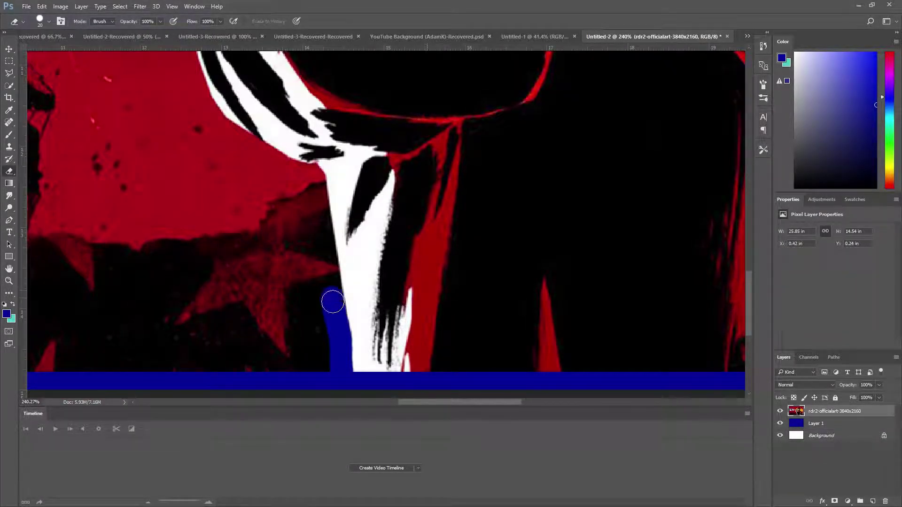
left_click_drag(329, 277, 324, 236)
scroll(330, 277, "up", 1)
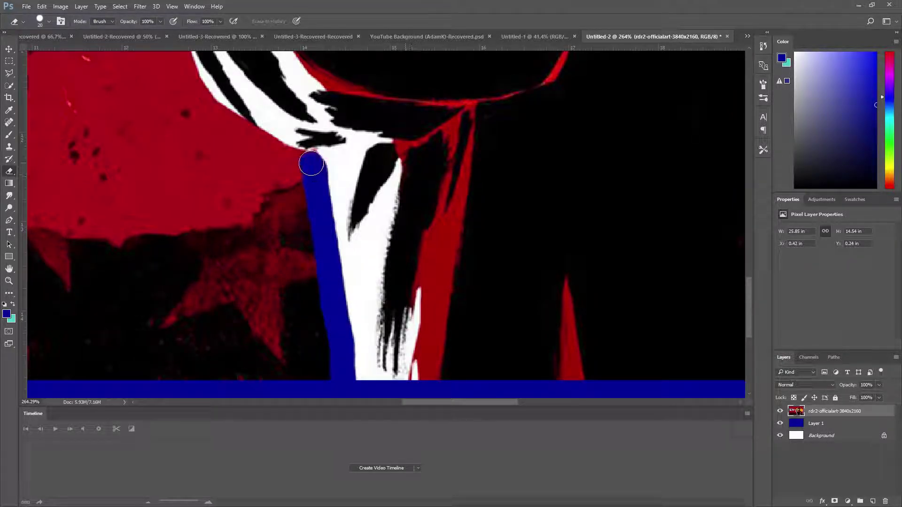
scroll(274, 150, "up", 3)
scroll(274, 151, "left", 3)
mouse_move(274, 151)
left_mouse_down()
mouse_move(327, 205)
mouse_move(325, 247)
left_mouse_up()
scroll(299, 186, "up", 3)
scroll(299, 185, "left", 2)
scroll(307, 206, "up", 5)
left_click_drag(318, 332, 322, 298)
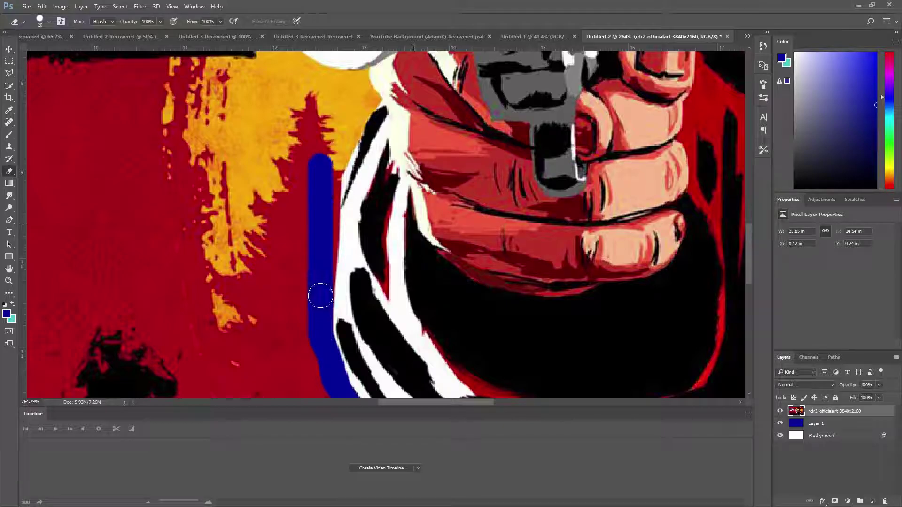
Erase up the arm edge toward the hat and along the hat brim.
scroll(322, 296, "up", 3)
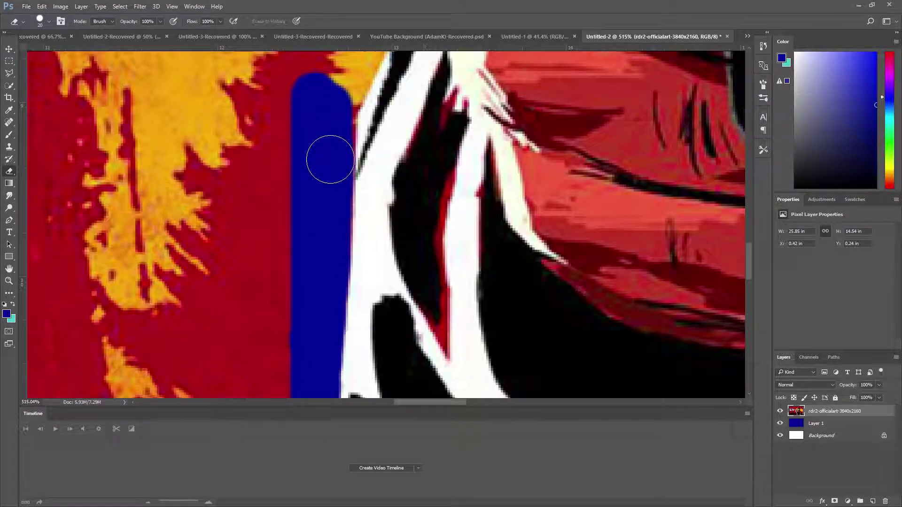
scroll(330, 160, "down", 5)
scroll(318, 254, "up", 5)
mouse_move(318, 254)
left_mouse_down()
mouse_move(346, 196)
mouse_move(345, 94)
left_mouse_up()
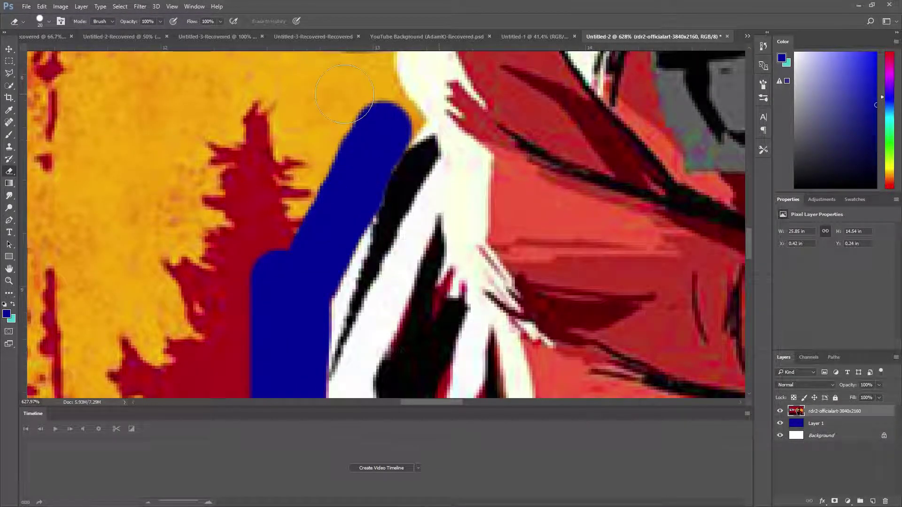
scroll(357, 188, "down", 5)
scroll(357, 187, "up", 5)
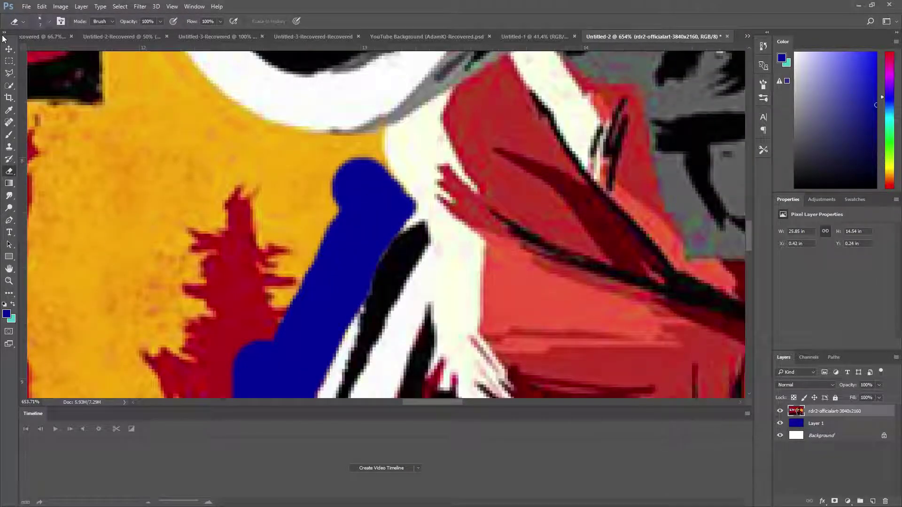
mouse_move(347, 145)
left_mouse_down()
mouse_move(192, 141)
mouse_move(345, 188)
left_mouse_up()
scroll(357, 179, "up", 3)
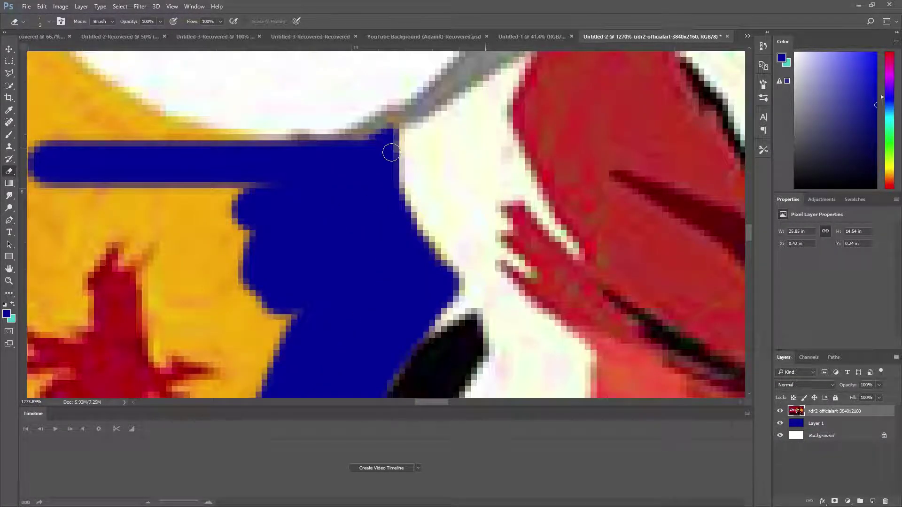
scroll(362, 213, "down", 5)
scroll(361, 213, "up", 2)
scroll(217, 121, "up", 1)
scroll(246, 201, "up", 1)
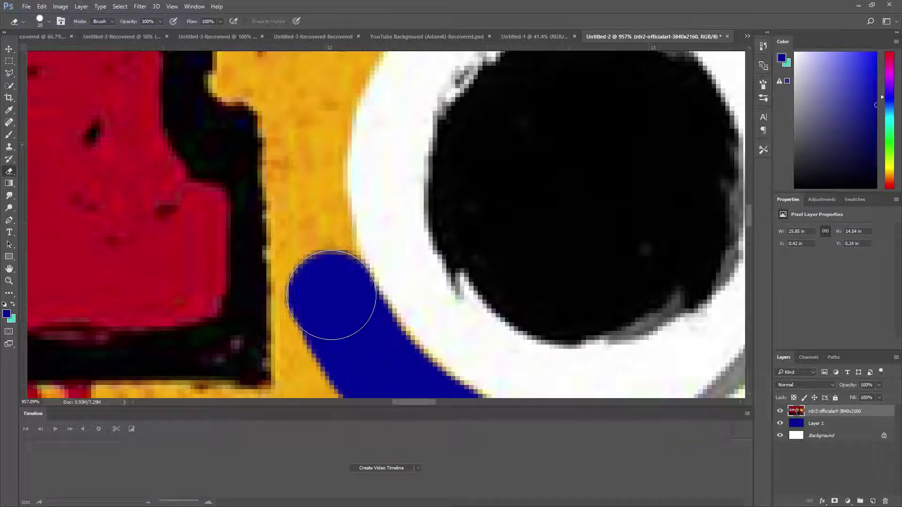
scroll(282, 267, "up", 1)
Erase diagonally along the hat edge, then trace a thin line with a smaller eraser brush.
mouse_move(282, 267)
left_mouse_down()
mouse_move(311, 161)
mouse_move(370, 147)
left_mouse_up()
scroll(332, 177, "up", 3)
scroll(332, 211, "up", 5)
scroll(332, 211, "right", 1)
key("bracketleft")
key("bracketleft")
key("bracketleft")
mouse_move(328, 201)
left_mouse_down()
mouse_move(375, 227)
mouse_move(413, 134)
mouse_move(475, 89)
mouse_move(584, 183)
left_mouse_up()
With a larger eraser brush, erase rightward along the hat edge and around its knob.
scroll(584, 184, "down", 2)
key("bracketright")
key("bracketright")
key("bracketright")
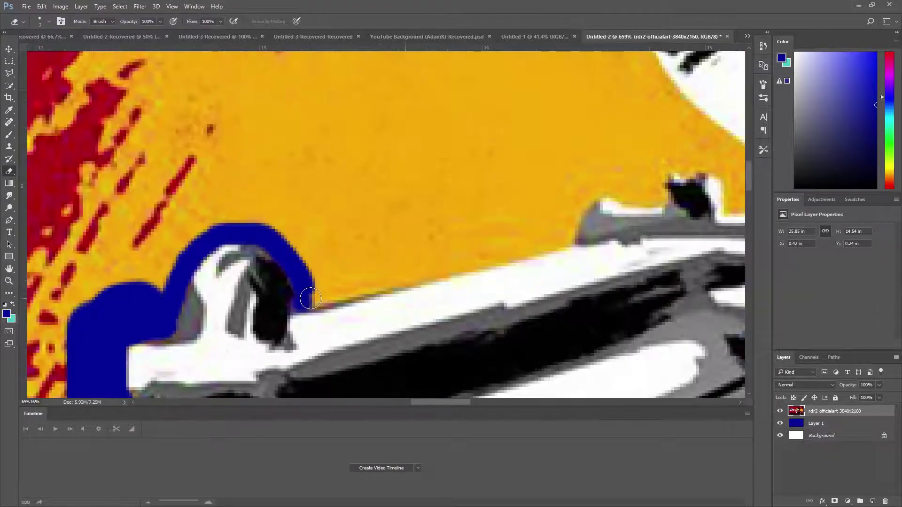
left_click(324, 276)
left_click_drag(324, 276, 541, 218)
scroll(540, 219, "up", 3)
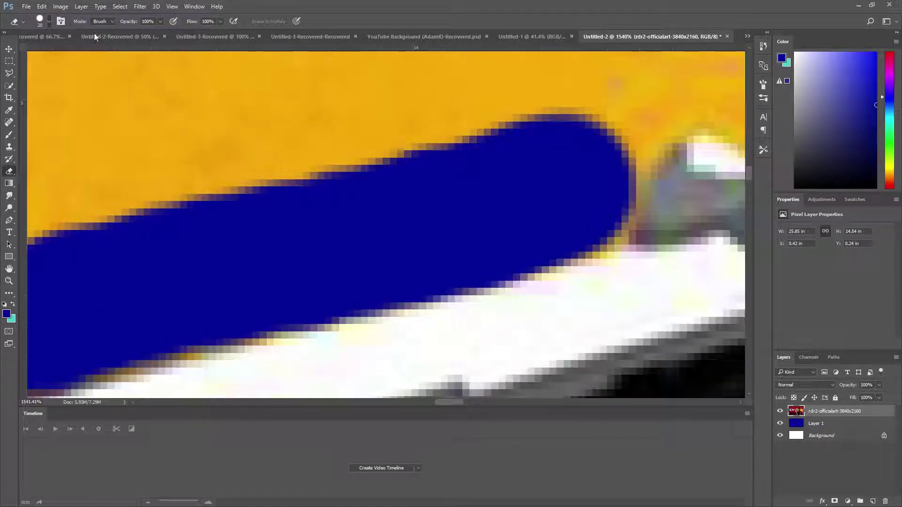
scroll(623, 222, "down", 3)
mouse_move(470, 282)
left_mouse_down()
mouse_move(463, 254)
mouse_move(564, 268)
left_mouse_up()
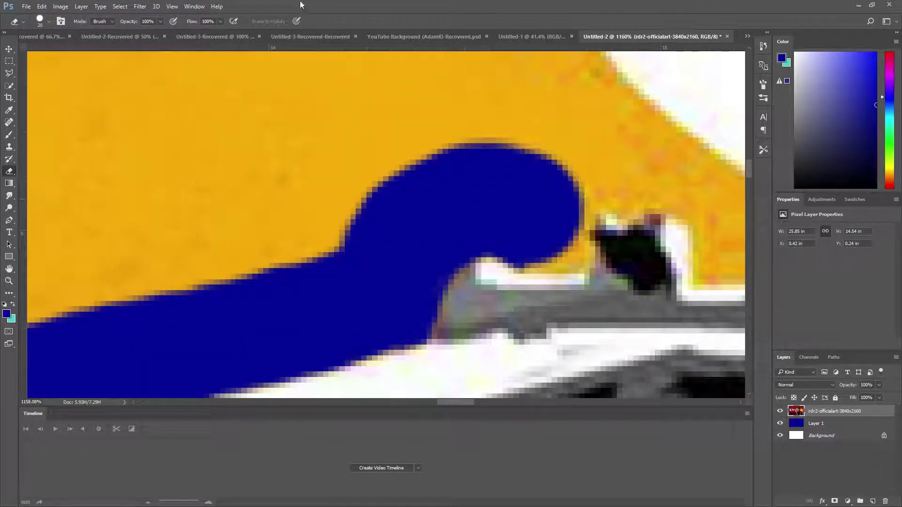
With a finer brush, erase along the revolver's top edge and around the gun.
scroll(575, 276, "up", 4)
scroll(575, 276, "down", 5)
scroll(367, 263, "up", 4)
scroll(366, 263, "up", 1)
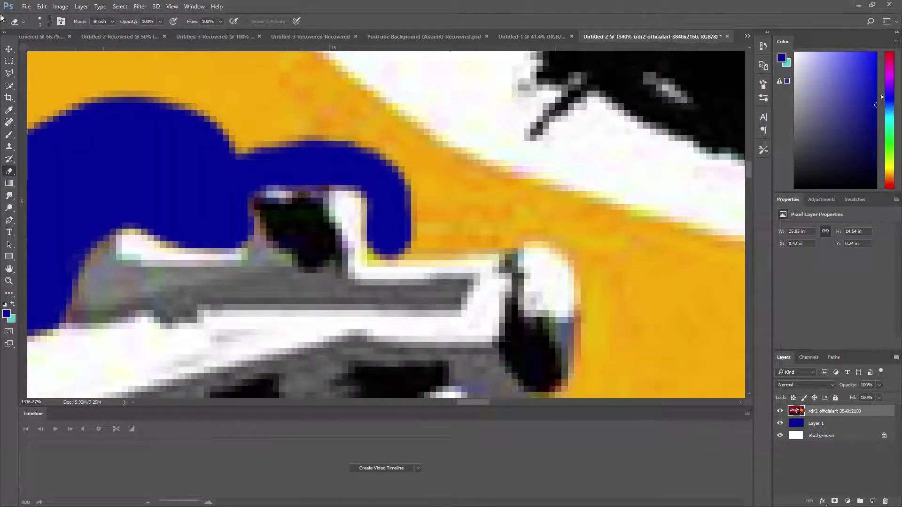
key("bracketleft")
key("bracketleft")
key("bracketleft")
mouse_move(413, 226)
left_mouse_down()
mouse_move(443, 171)
mouse_move(513, 225)
left_mouse_up()
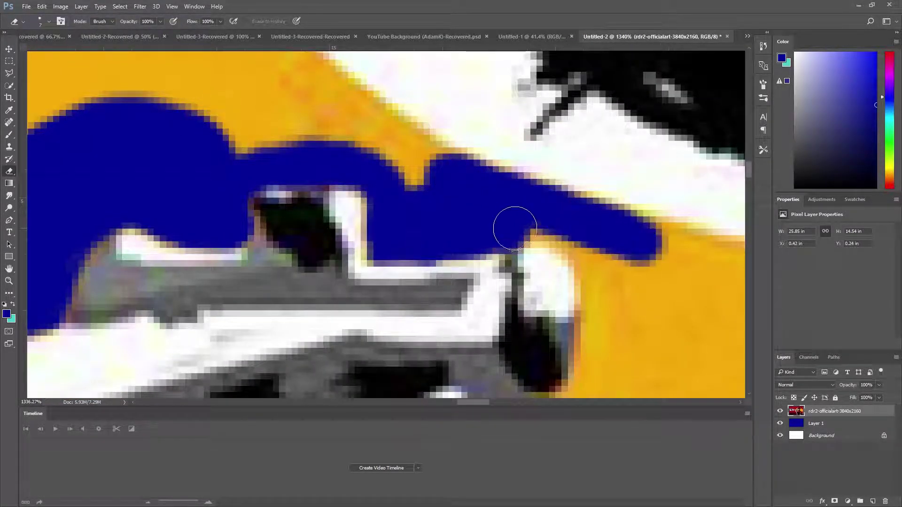
scroll(596, 272, "down", 3)
scroll(591, 239, "up", 2)
scroll(591, 239, "up", 3)
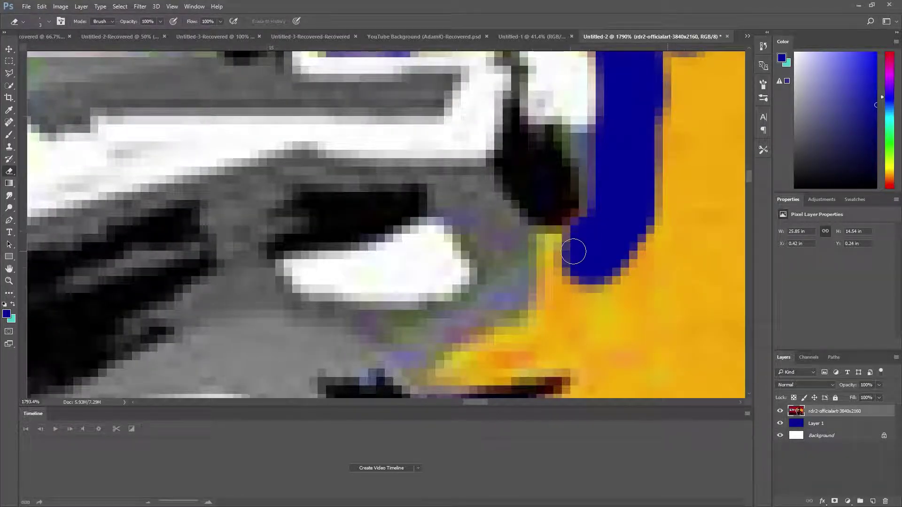
scroll(548, 257, "down", 2)
mouse_move(599, 221)
left_mouse_down()
mouse_move(596, 264)
mouse_move(489, 329)
mouse_move(681, 328)
left_mouse_up()
Erase more near the revolver and curve the blue outline up beside the face.
scroll(682, 328, "down", 2)
scroll(547, 242, "down", 3)
scroll(484, 105, "up", 3)
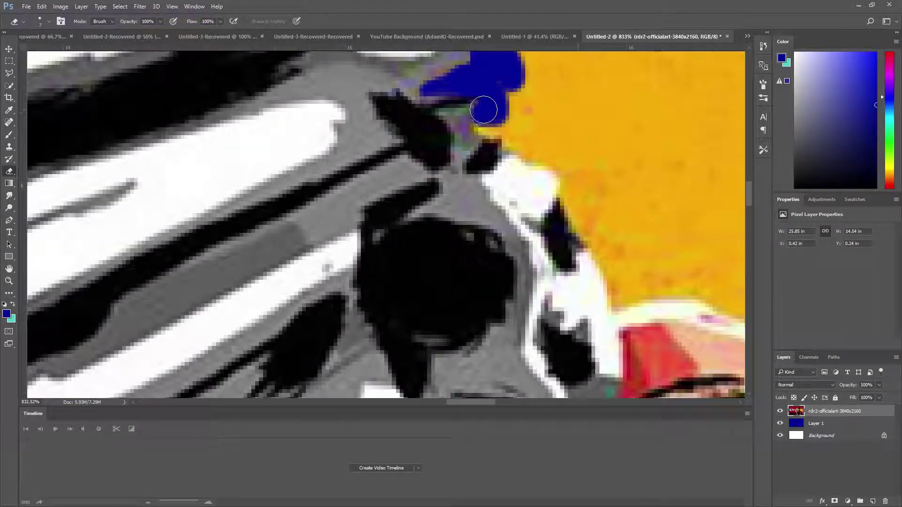
mouse_move(484, 104)
left_mouse_down()
mouse_move(555, 158)
mouse_move(588, 235)
mouse_move(630, 296)
mouse_move(600, 308)
mouse_move(672, 282)
left_mouse_up()
scroll(629, 296, "up", 3)
scroll(527, 235, "down", 2)
left_click_drag(470, 254, 527, 236)
scroll(437, 157, "down", 2)
left_click_drag(437, 157, 557, 252)
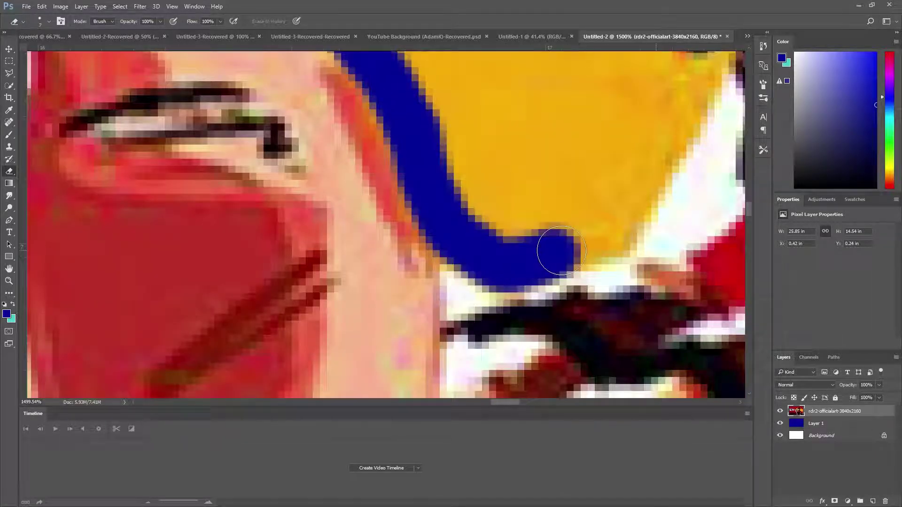
scroll(558, 252, "up", 1)
mouse_move(470, 329)
left_mouse_down()
mouse_move(490, 275)
mouse_move(559, 178)
left_mouse_up()
scroll(559, 178, "down", 2)
scroll(517, 212, "up", 3)
Erase the edge under the hat and a strip along the hat brim.
scroll(469, 212, "down", 2)
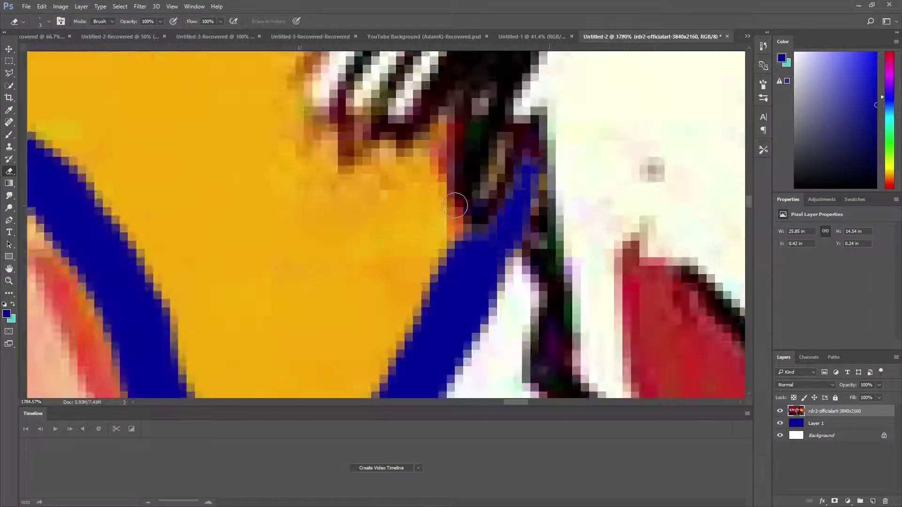
key("[")
key("[")
key("[")
mouse_move(456, 215)
left_mouse_down()
mouse_move(390, 244)
mouse_move(338, 159)
left_mouse_up()
key("]")
key("]")
key("]")
mouse_move(437, 291)
left_mouse_down()
mouse_move(348, 251)
mouse_move(320, 141)
left_mouse_up()
scroll(395, 296, "down", 3)
left_click_drag(395, 296, 382, 201)
scroll(382, 201, "down", 10)
scroll(160, 151, "up", 8)
mouse_move(160, 150)
left_mouse_down()
mouse_move(353, 172)
mouse_move(390, 216)
mouse_move(423, 358)
mouse_move(492, 298)
left_mouse_up()
Readjust the eraser brush size and extend the blue outline along the hat brim.
scroll(403, 203, "up", 4)
scroll(423, 358, "up", 4)
key("[")
key("[")
key("[")
scroll(493, 298, "down", 5)
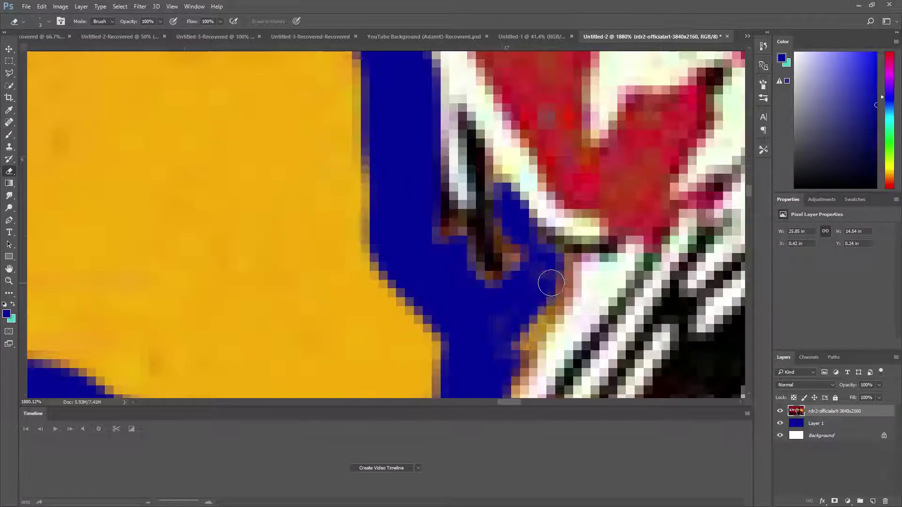
scroll(517, 291, "down", 6)
scroll(423, 235, "up", 3)
scroll(500, 276, "up", 3)
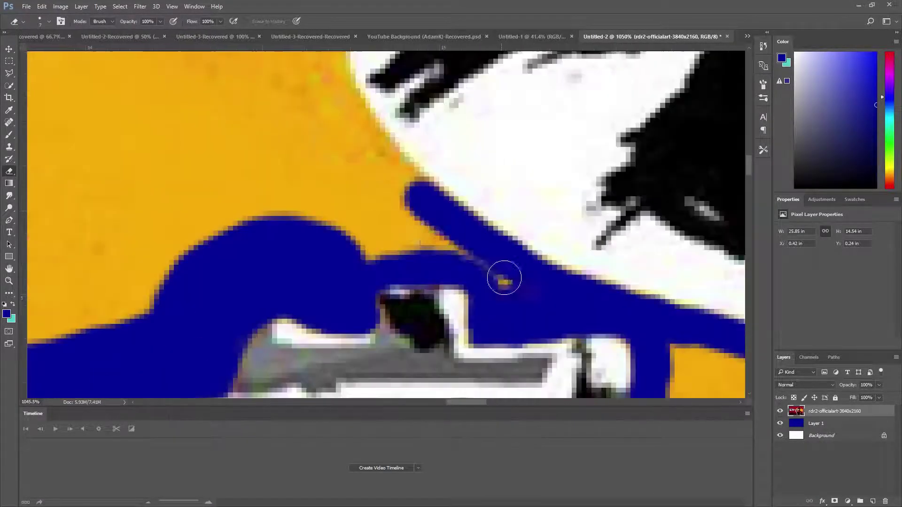
key("]")
key("]")
key("]")
scroll(397, 248, "up", 3)
mouse_move(397, 248)
left_mouse_down()
mouse_move(352, 238)
mouse_move(453, 137)
left_mouse_up()
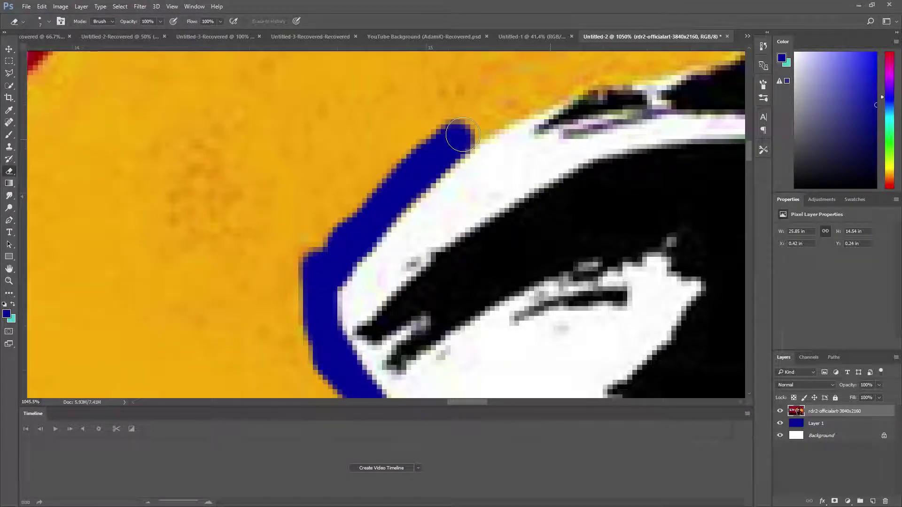
Erase a vertical strip at the brim's edge and carry the outline up the brim.
scroll(453, 137, "up", 1)
scroll(504, 196, "up", 1)
scroll(560, 262, "down", 3)
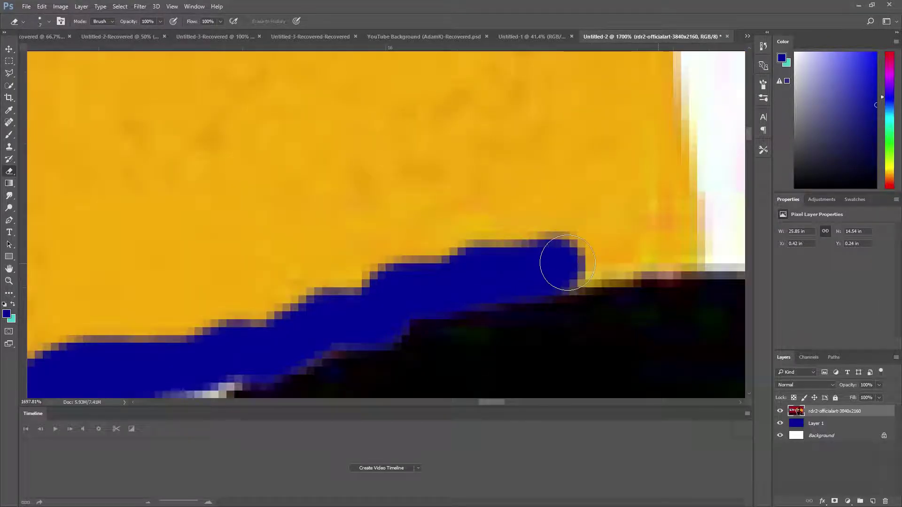
scroll(630, 218, "down", 3)
scroll(617, 290, "down", 4)
scroll(617, 291, "up", 3)
left_click_drag(613, 347, 578, 215)
scroll(574, 277, "down", 1)
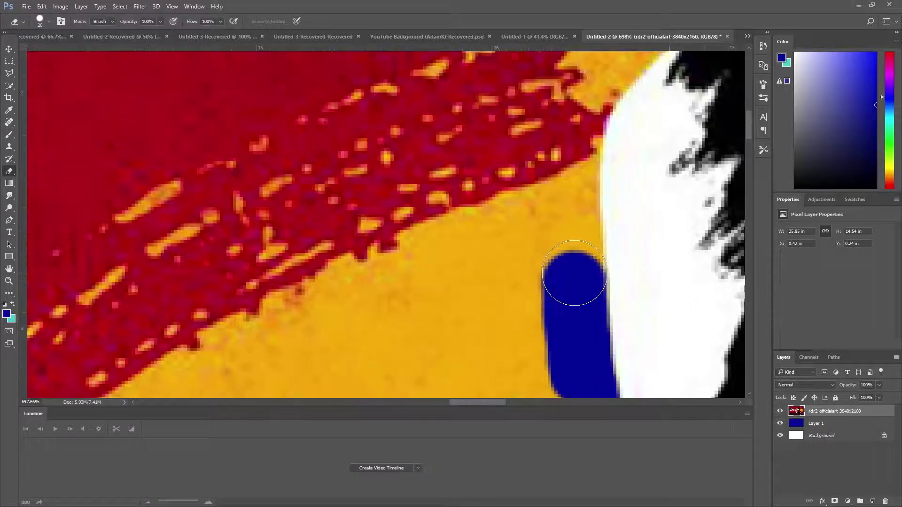
scroll(564, 262, "down", 1)
scroll(520, 288, "down", 2)
scroll(520, 289, "down", 3)
scroll(345, 318, "up", 4)
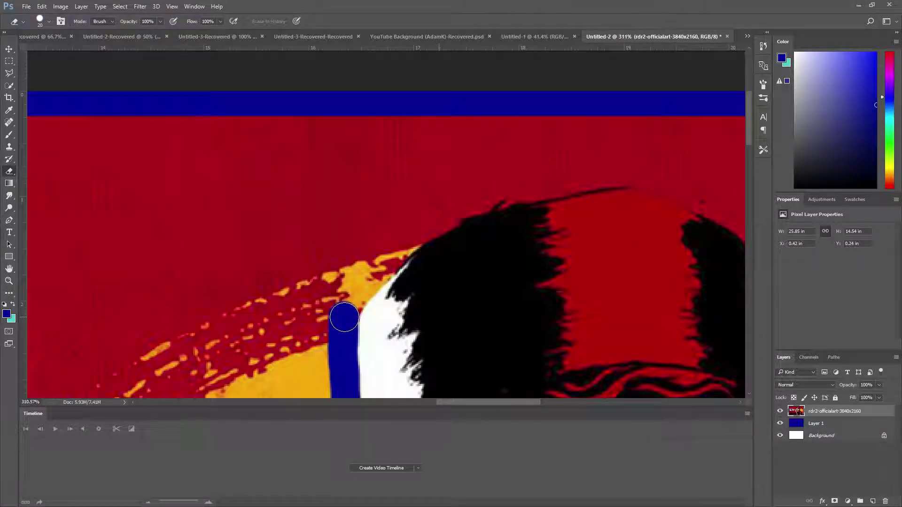
left_click_drag(369, 279, 466, 195)
Extend the erased outline right along the brim, around and over the hat.
scroll(466, 195, "down", 4)
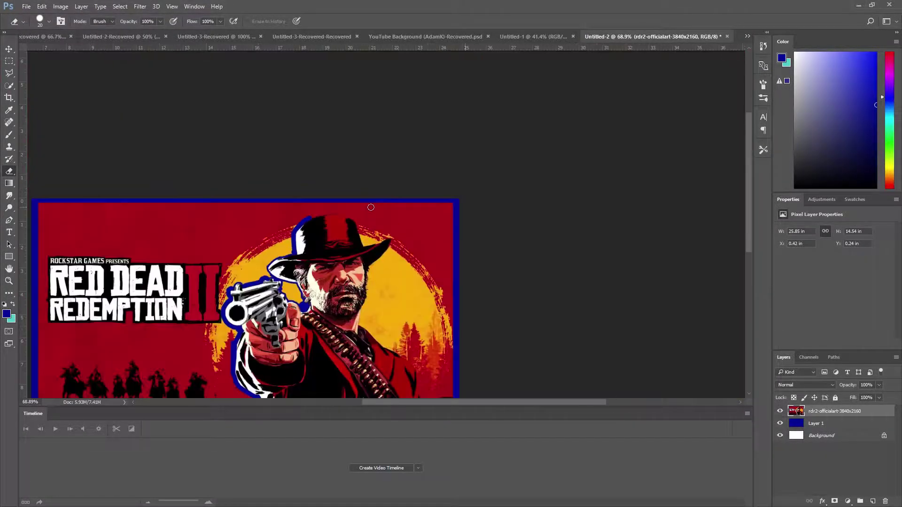
scroll(466, 195, "up", 4)
scroll(151, 226, "up", 2)
mouse_move(151, 225)
left_mouse_down()
mouse_move(483, 172)
mouse_move(724, 262)
left_mouse_up()
scroll(467, 107, "down", 4)
scroll(467, 107, "up", 3)
left_click_drag(578, 140, 648, 305)
scroll(587, 247, "up", 1)
left_click(587, 246)
scroll(587, 247, "up", 3)
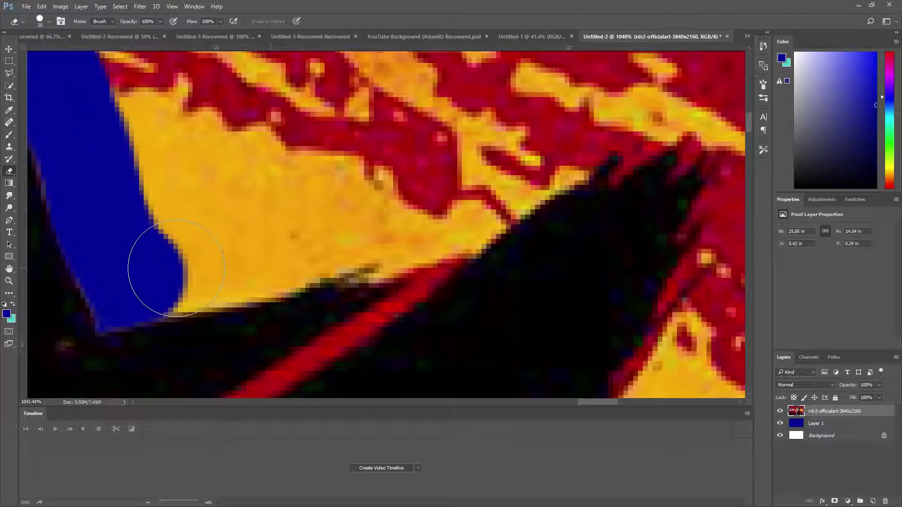
mouse_move(153, 272)
left_mouse_down()
mouse_move(333, 232)
mouse_move(509, 165)
left_mouse_up()
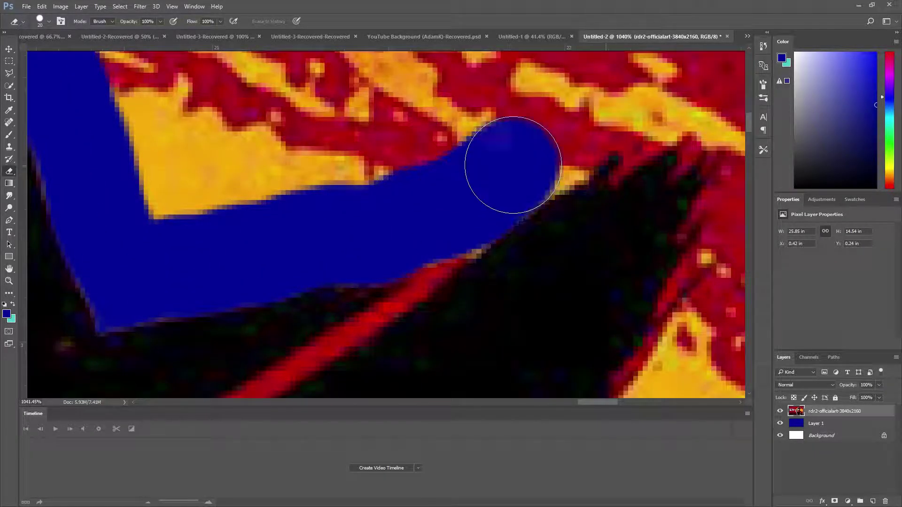
Erase the yellow edges along the cowboy's hand so blue Layer 1 shows through.
scroll(514, 219, "right", 3)
scroll(526, 197, "up", 1)
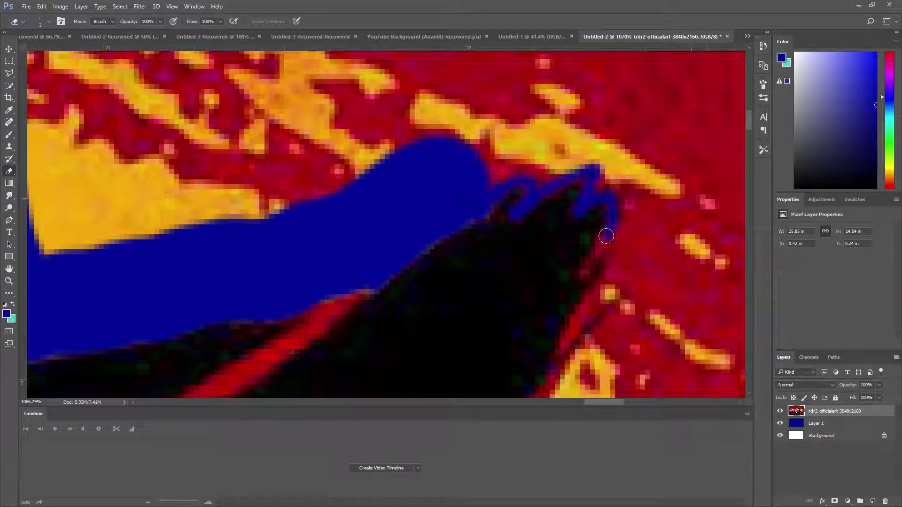
scroll(606, 236, "down", 3)
scroll(470, 212, "down", 2)
scroll(447, 212, "up", 4)
left_click_drag(376, 324, 456, 183)
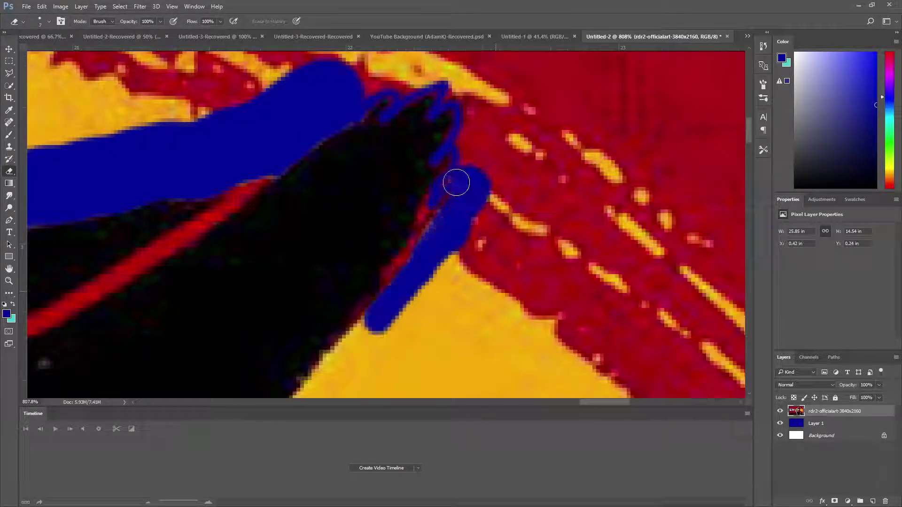
scroll(447, 185, "down", 2)
scroll(439, 188, "up", 2)
scroll(376, 235, "up", 2)
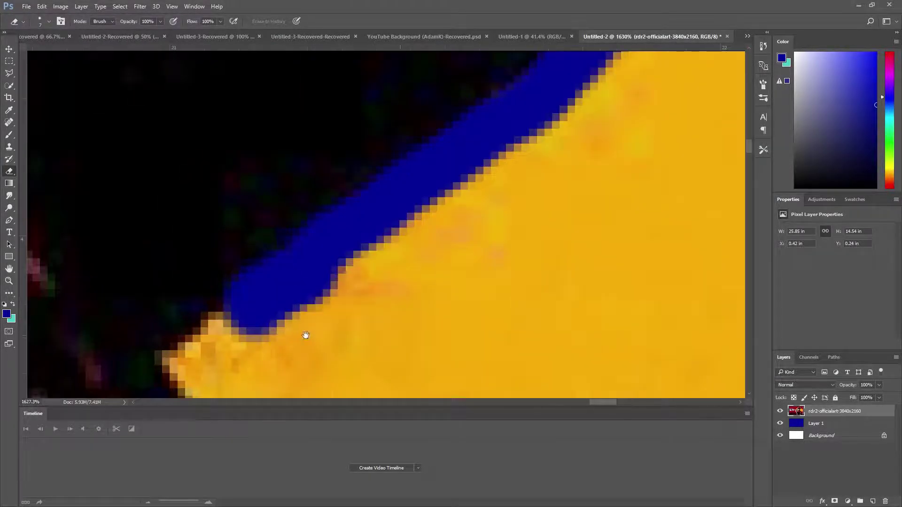
scroll(278, 308, "down", 2)
left_click_drag(354, 181, 282, 312)
scroll(292, 235, "up", 1)
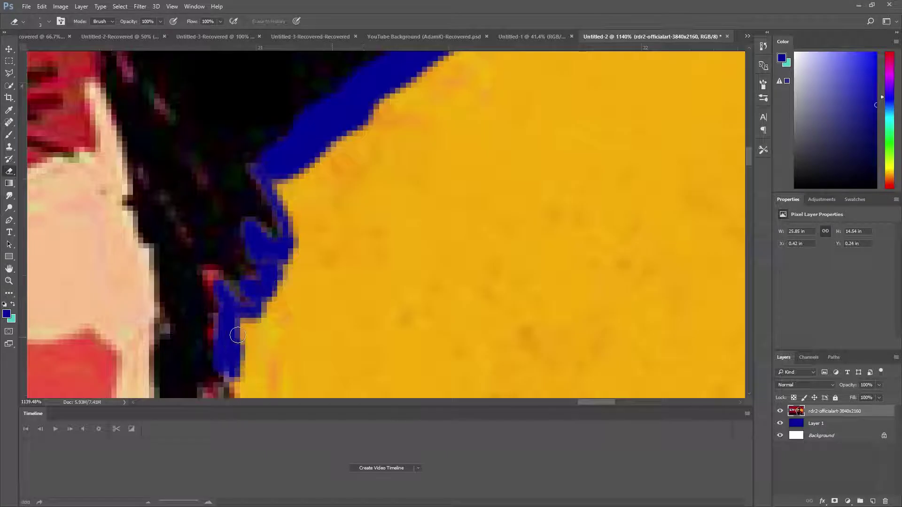
scroll(308, 190, "up", 1)
Paint blue with the Brush along the gaps beside the cowboy's hair.
key("b")
scroll(39, 49, "down", 5)
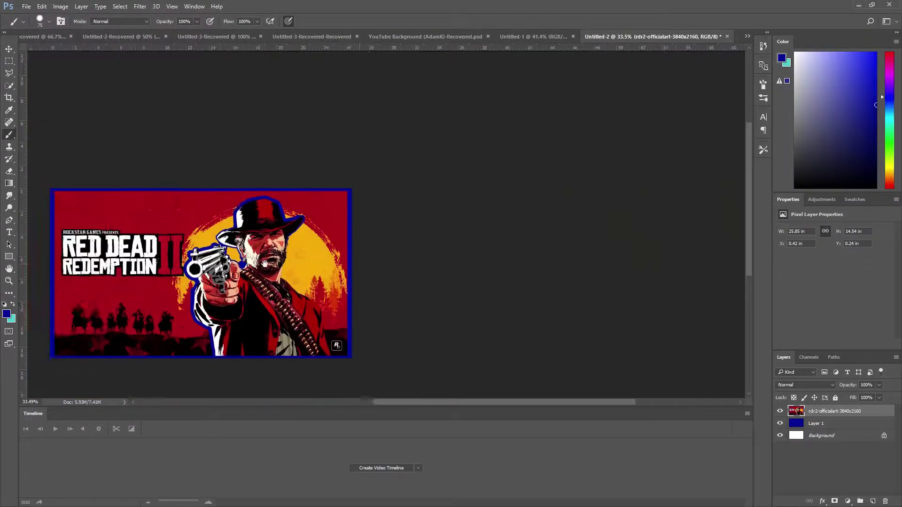
scroll(39, 49, "up", 5)
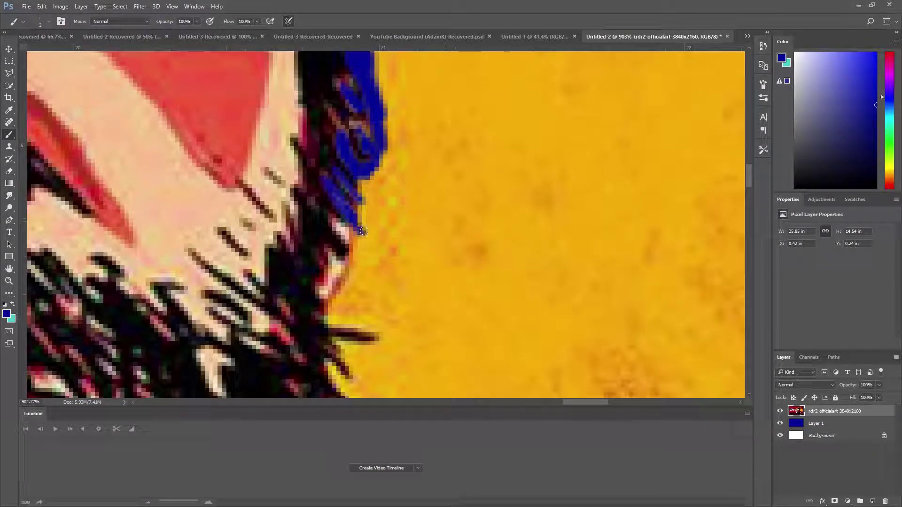
left_click_drag(342, 277, 368, 184)
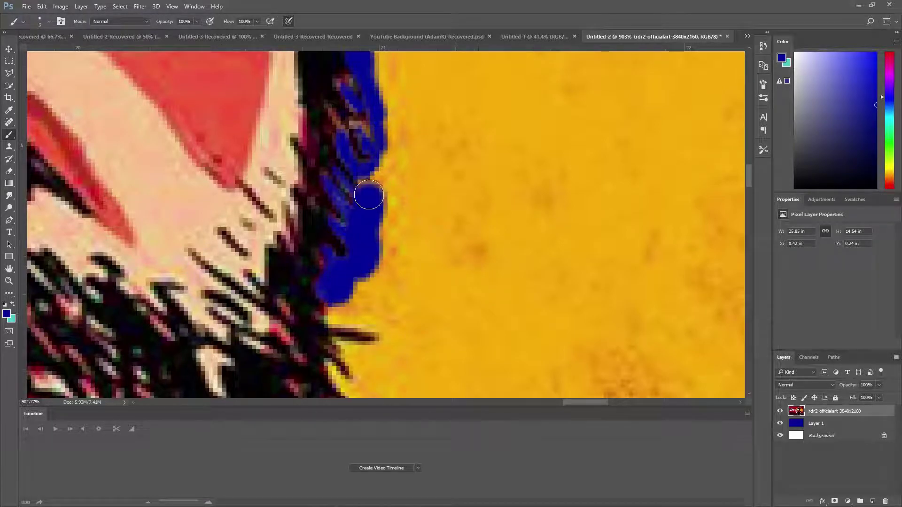
scroll(40, 219, "down", 5)
scroll(39, 219, "up", 5)
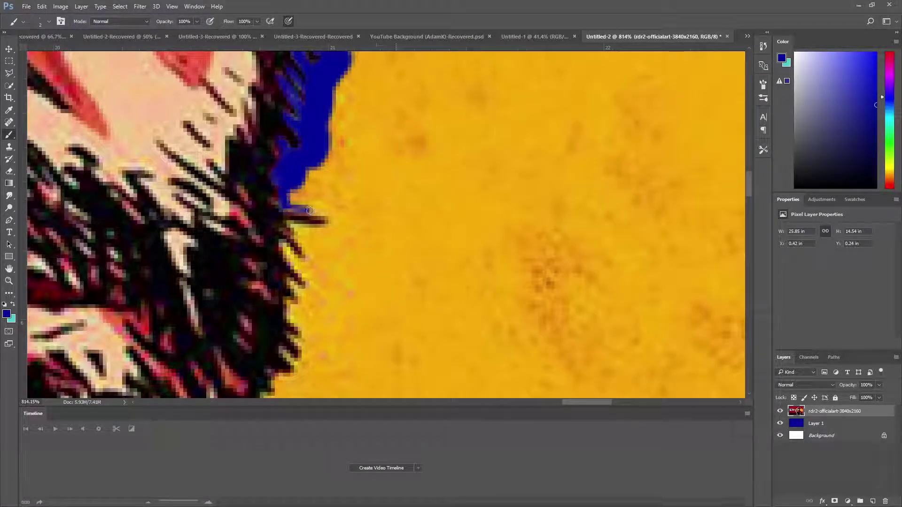
scroll(301, 291, "up", 4)
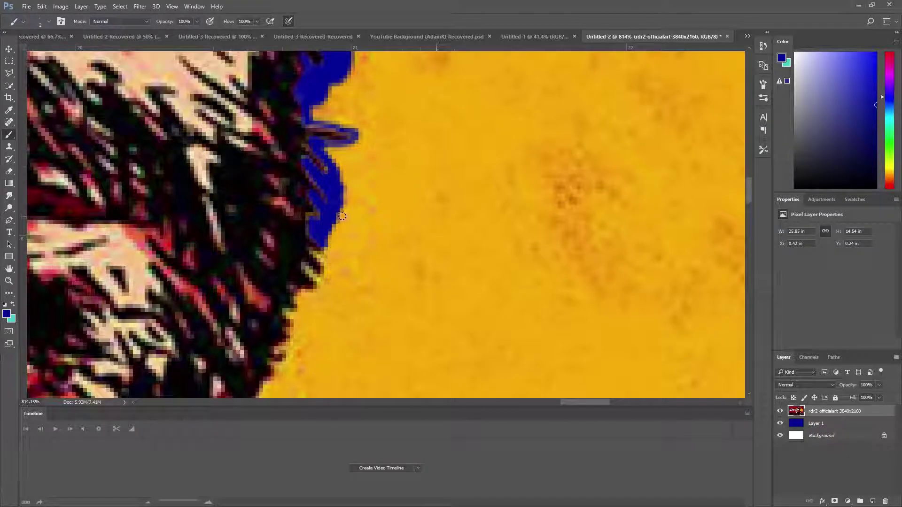
left_click_drag(329, 221, 301, 287)
scroll(326, 286, "down", 3)
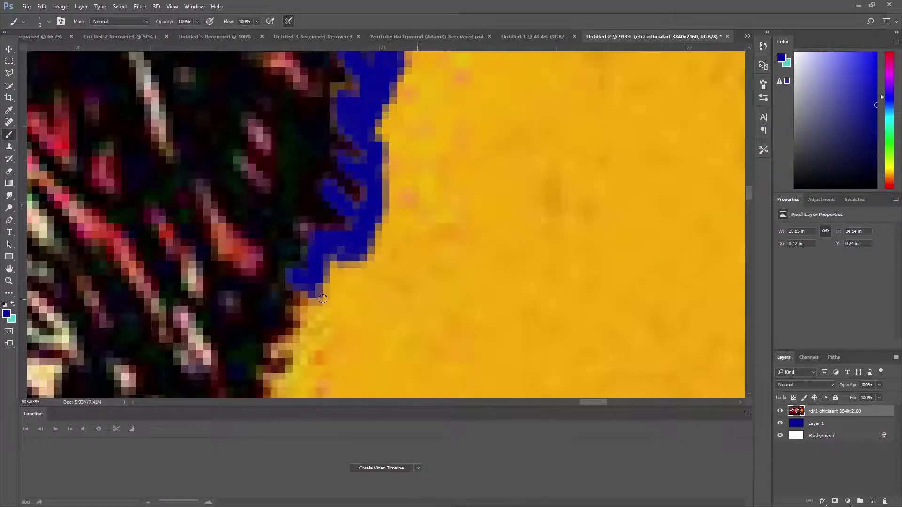
scroll(300, 287, "down", 2)
scroll(363, 281, "up", 4)
scroll(363, 281, "down", 3)
left_click_drag(331, 256, 371, 301)
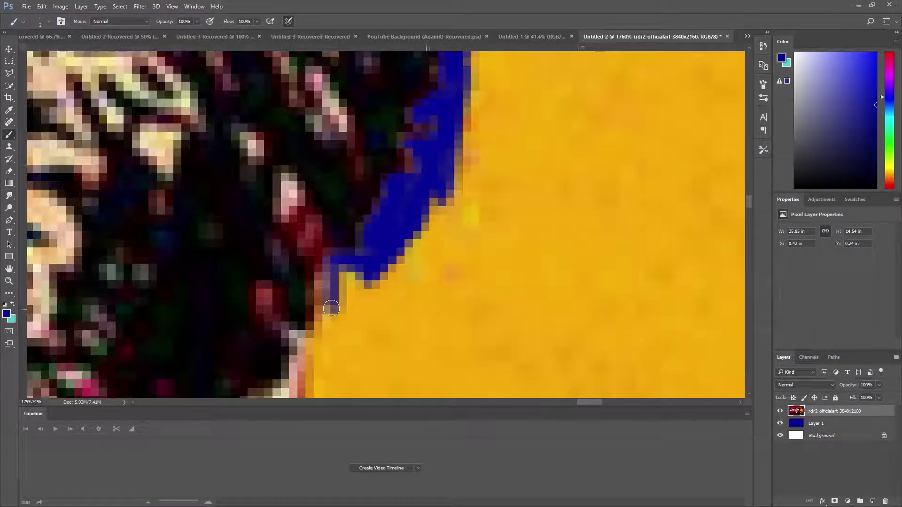
scroll(371, 301, "up", 2)
scroll(410, 258, "up", 1)
scroll(410, 258, "down", 2)
Paint blue along the coat's edge down toward the Rockstar logo.
left_click_drag(446, 157, 580, 376)
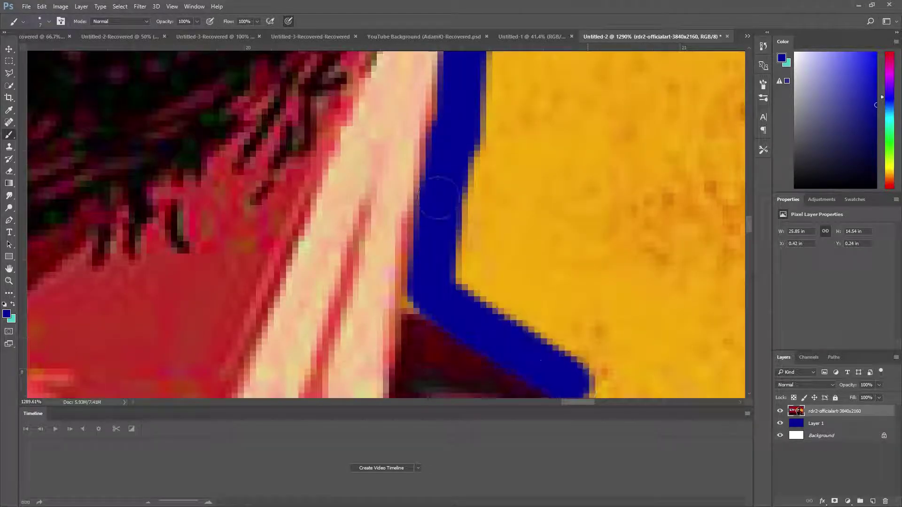
scroll(580, 376, "down", 1)
mouse_move(313, 194)
left_mouse_down()
mouse_move(415, 164)
mouse_move(513, 171)
left_mouse_up()
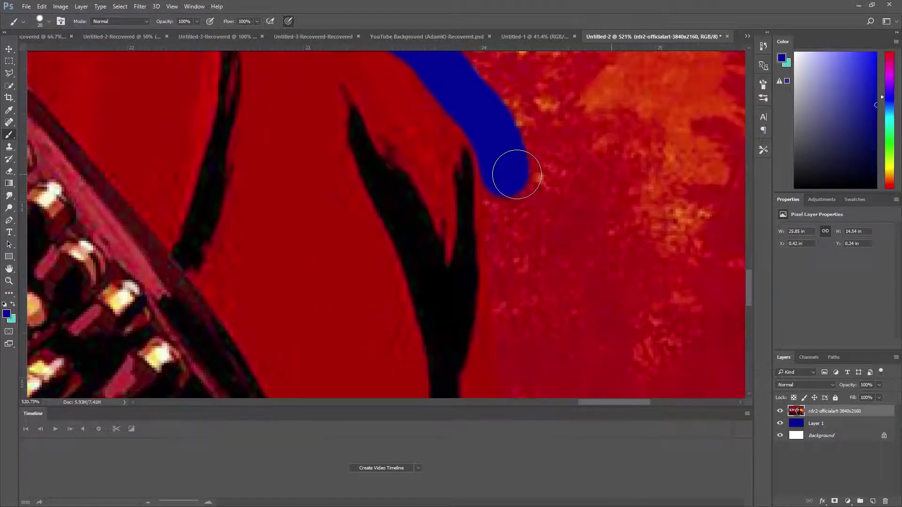
scroll(514, 171, "down", 2)
left_click_drag(509, 136, 550, 298)
scroll(553, 337, "down", 10)
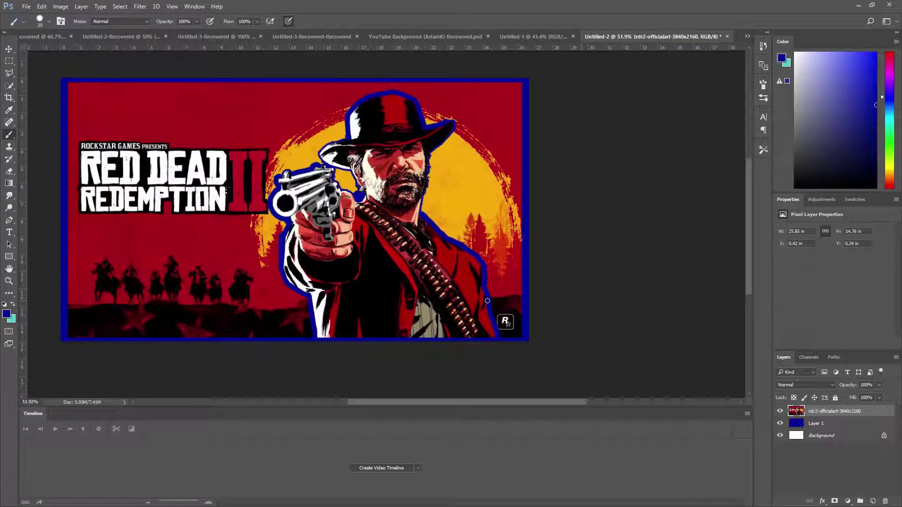
Magic Wand the border around the figure, deselect, and merge the layers.
left_click(9, 85)
left_click(286, 262)
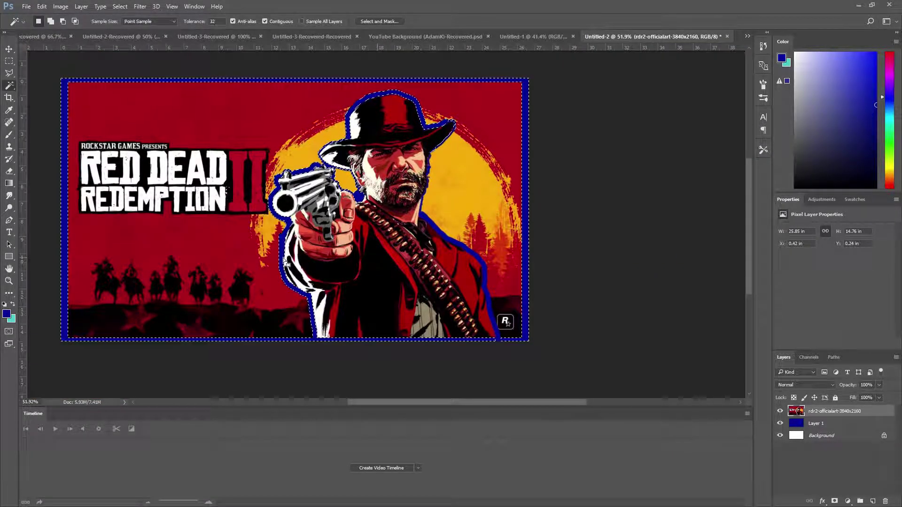
scroll(436, 232, "up", 5)
scroll(498, 233, "up", 5)
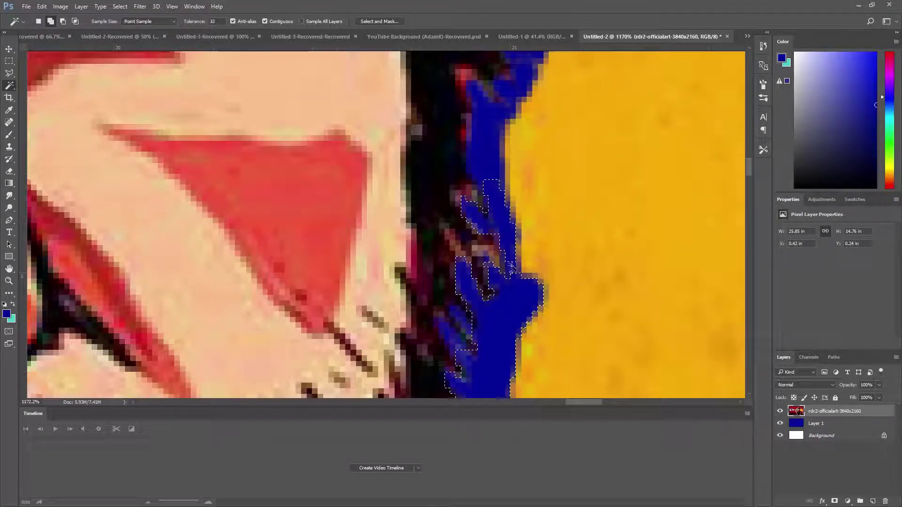
scroll(511, 270, "down", 5)
scroll(511, 270, "down", 5)
key("ctrl+d")
key("ctrl+e")
Erase the background across the top of the image with the Eraser.
key("i")
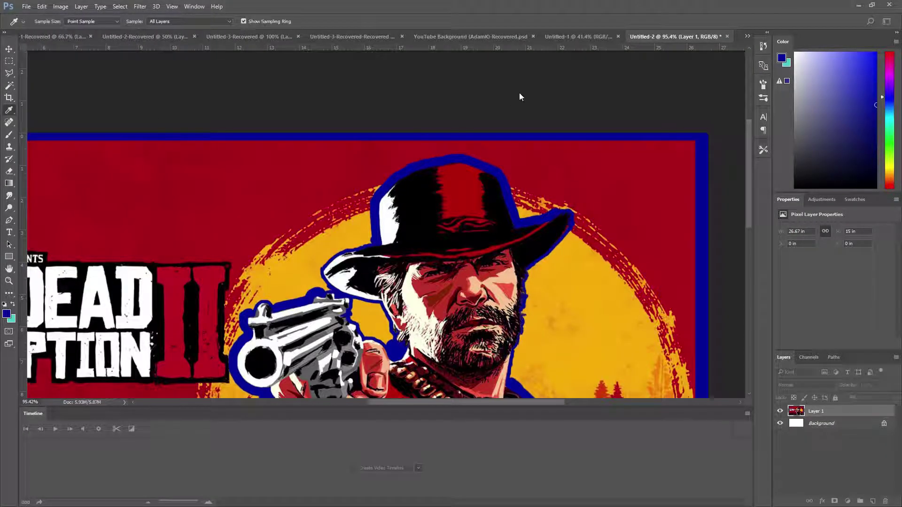
scroll(520, 97, "down", 2)
scroll(519, 97, "up", 3)
key("e")
mouse_move(84, 197)
left_mouse_down()
mouse_move(281, 179)
mouse_move(717, 202)
left_mouse_up()
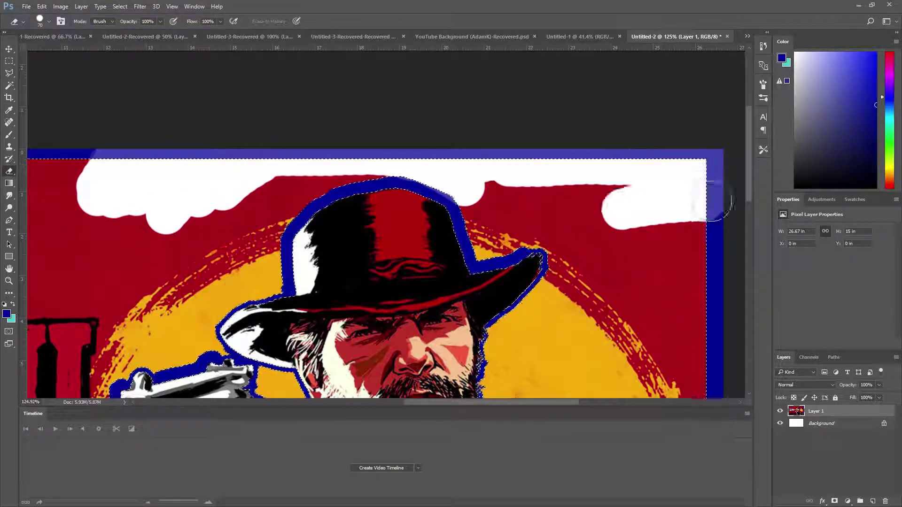
Undo the merge, then erase the red background around the hat and its brim.
key("ctrl+alt+z")
key("ctrl+alt+z")
key("ctrl+alt+z")
left_click_drag(406, 165, 513, 225)
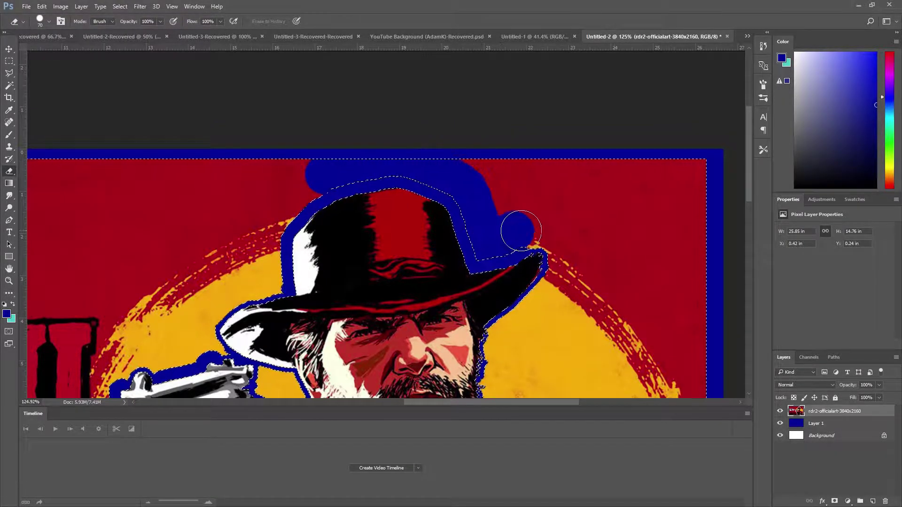
scroll(533, 292, "up", 3)
scroll(470, 235, "up", 3)
key("bracketleft")
key("bracketleft")
key("bracketleft")
mouse_move(386, 254)
left_mouse_down()
mouse_move(388, 291)
mouse_move(487, 362)
left_mouse_up()
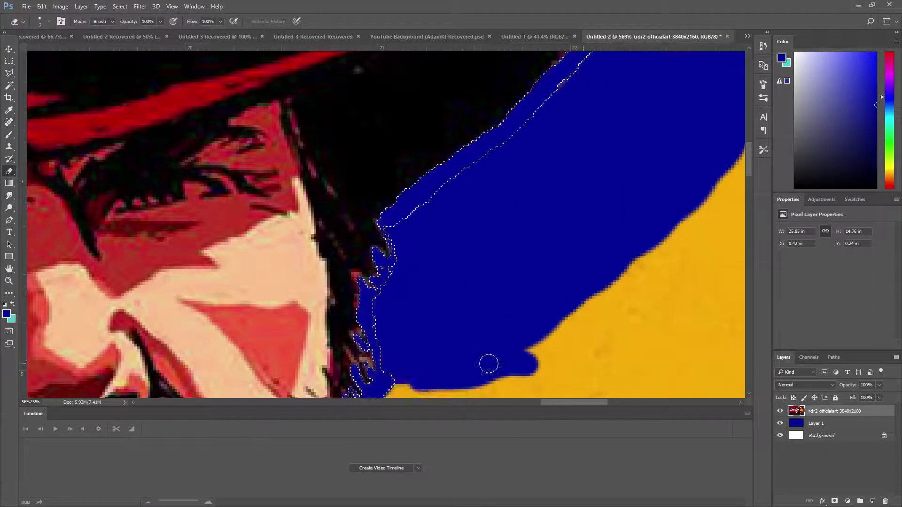
scroll(487, 362, "down", 5)
Erase the yellow around the beard and the red streak on the right edge.
left_click_drag(489, 161, 489, 211)
scroll(489, 212, "down", 3)
scroll(465, 164, "down", 4)
key("bracketright")
key("bracketright")
key("bracketright")
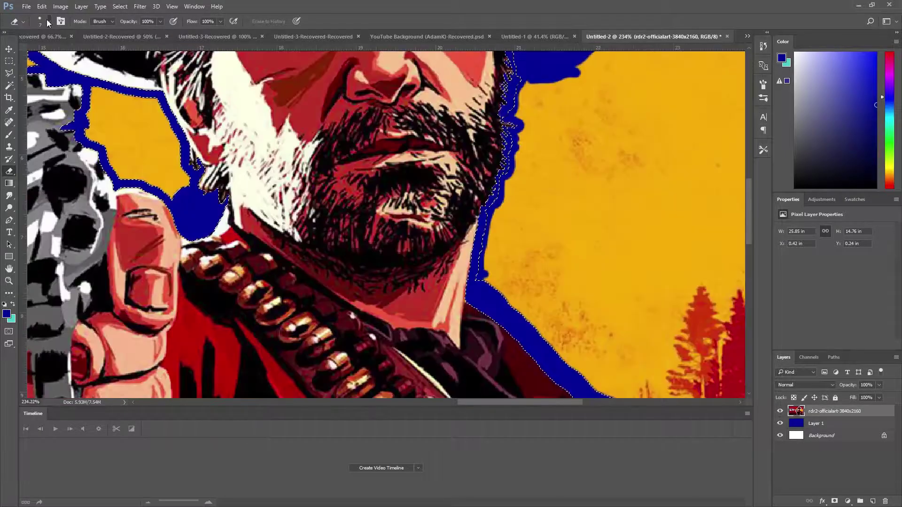
left_click_drag(545, 94, 531, 280)
scroll(530, 281, "down", 5)
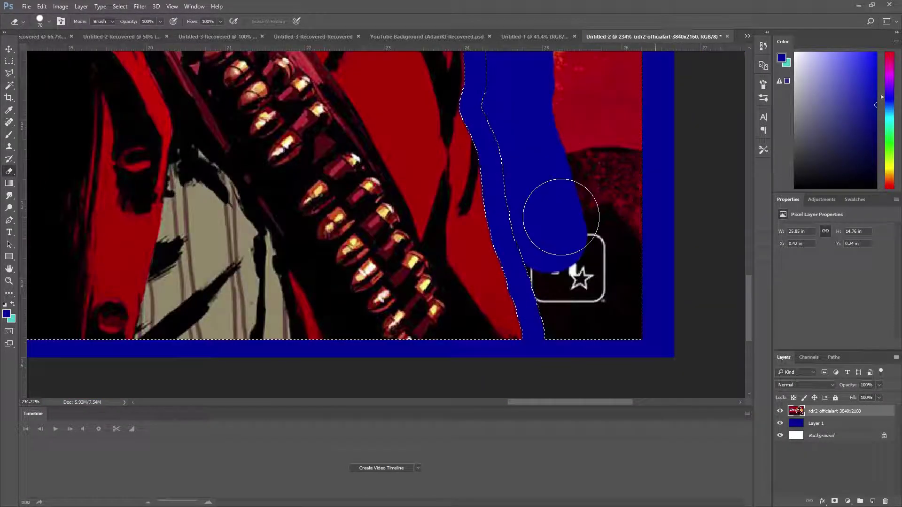
left_click_drag(553, 211, 614, 97)
scroll(684, 197, "down", 4)
left_click_drag(655, 291, 665, 254)
Erase the orange area beside and above the gun, resizing the eraser as needed.
scroll(591, 172, "up", 2)
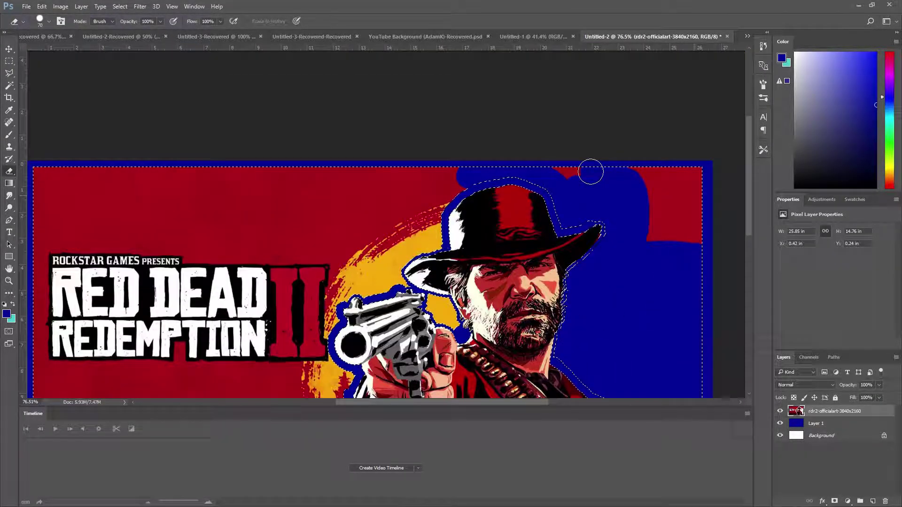
scroll(470, 259, "up", 2)
scroll(295, 97, "up", 3)
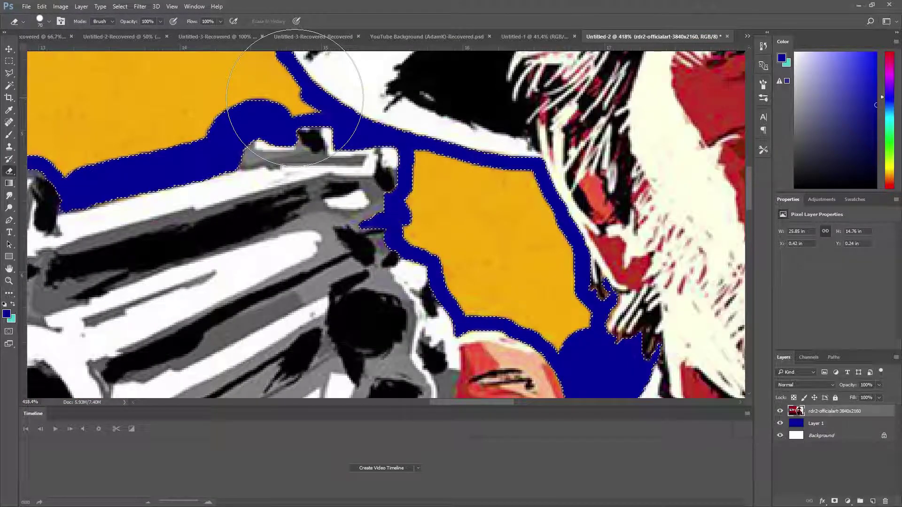
key("bracketleft")
key("bracketleft")
key("bracketleft")
mouse_move(294, 100)
left_mouse_down()
mouse_move(432, 171)
mouse_move(566, 322)
mouse_move(423, 221)
left_mouse_up()
scroll(422, 222, "down", 4)
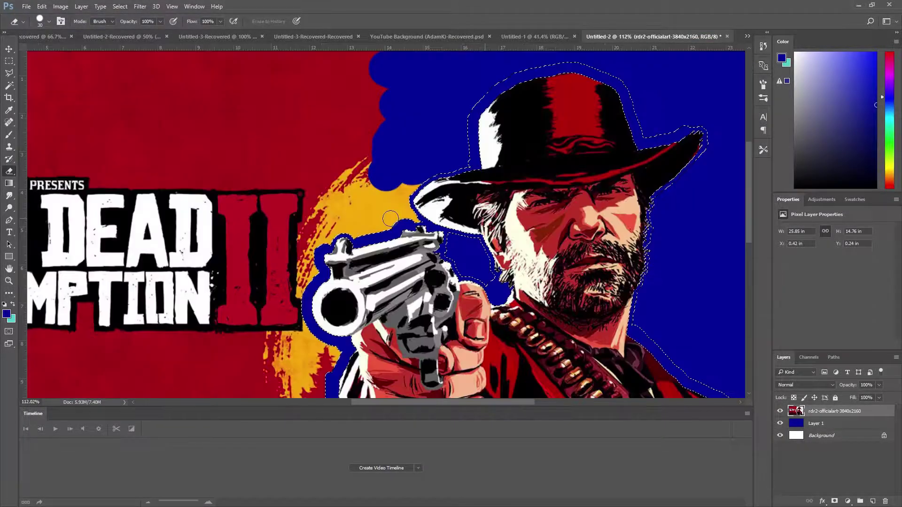
scroll(390, 219, "up", 4)
key("bracketright")
key("bracketright")
key("bracketright")
mouse_move(329, 212)
left_mouse_down()
mouse_move(443, 90)
mouse_move(277, 221)
mouse_move(324, 306)
left_mouse_up()
scroll(383, 221, "down", 4)
scroll(324, 305, "down", 4)
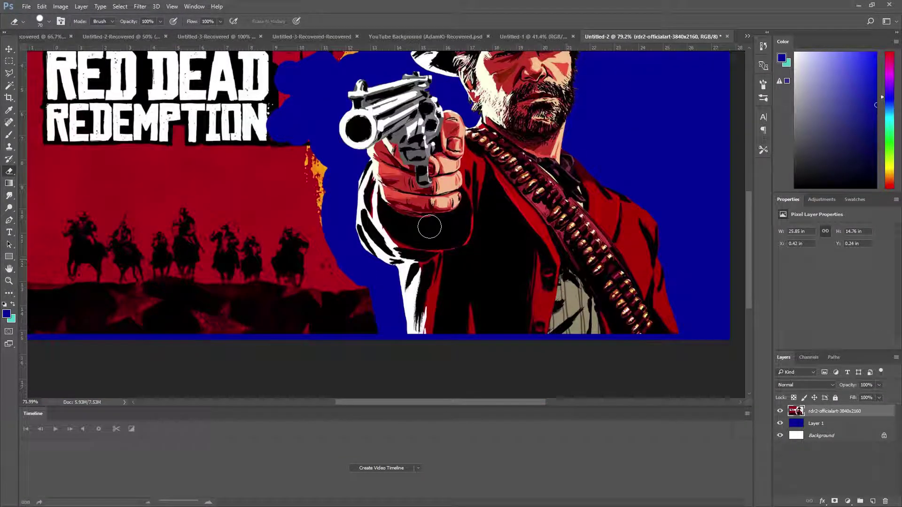
key("w")
scroll(404, 265, "up", 3)
scroll(335, 271, "down", 3)
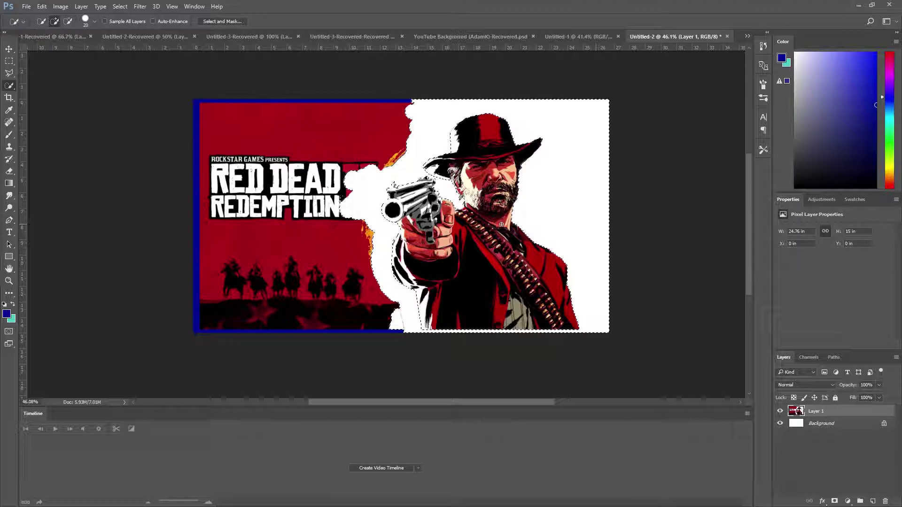
Copy the cut-out figure to a new Layer 2 and select a rectangle at the top-left.
key("ctrl+j")
key("m")
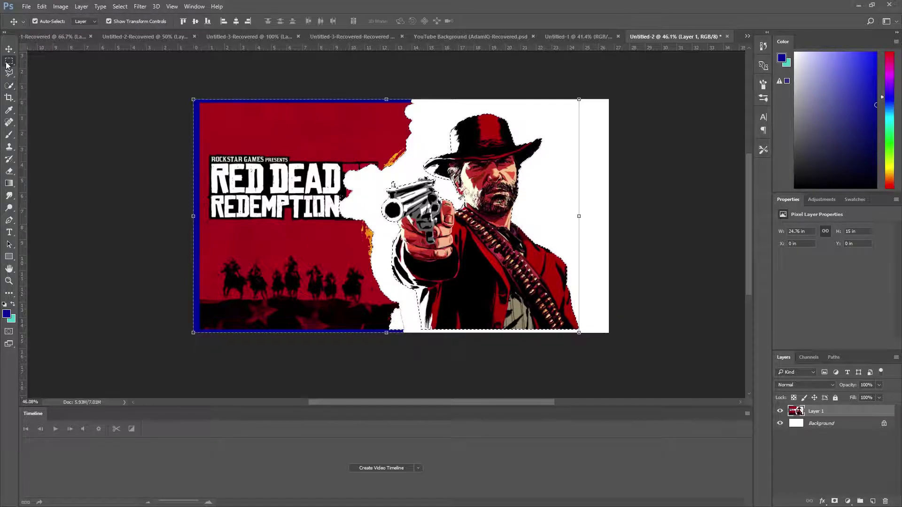
left_click_drag(193, 99, 378, 161)
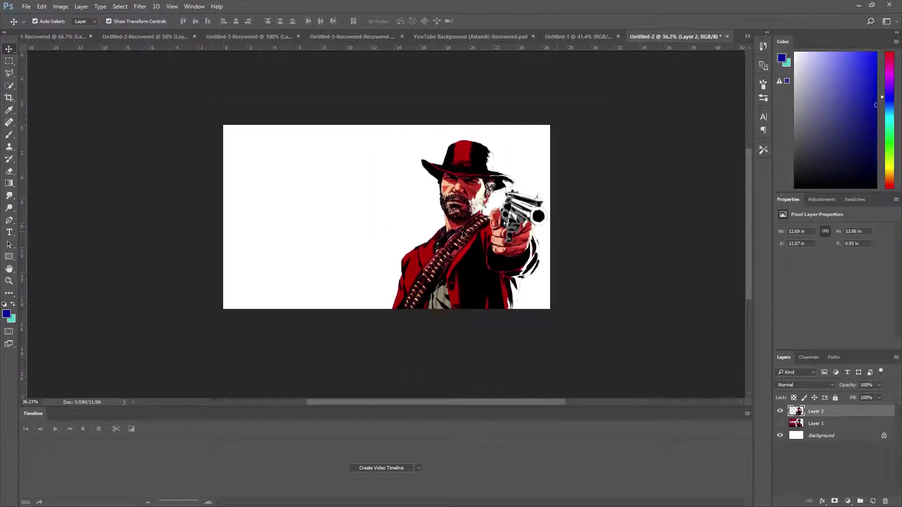
Deselect Layer 2 and heal away the watermark in the lava image's corner.
left_click(647, 236)
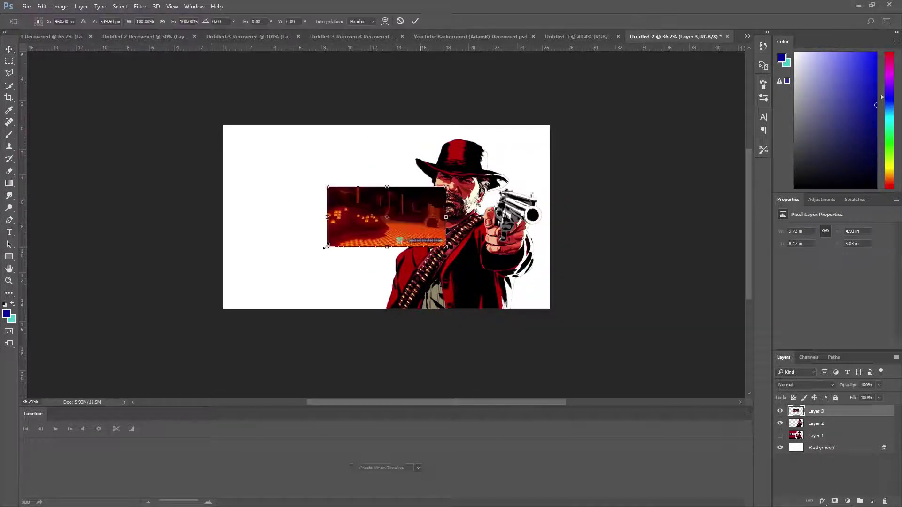
left_click_drag(520, 294, 521, 294)
left_click_drag(528, 291, 543, 290)
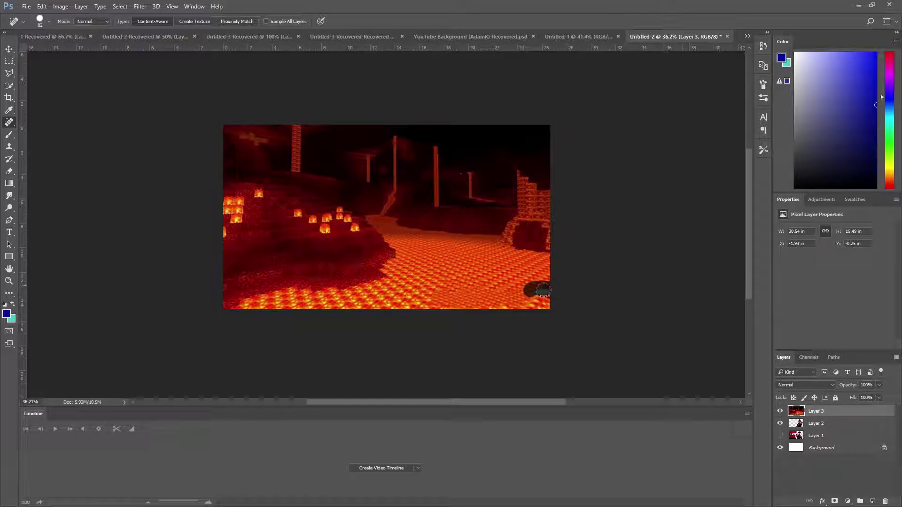
key("s")
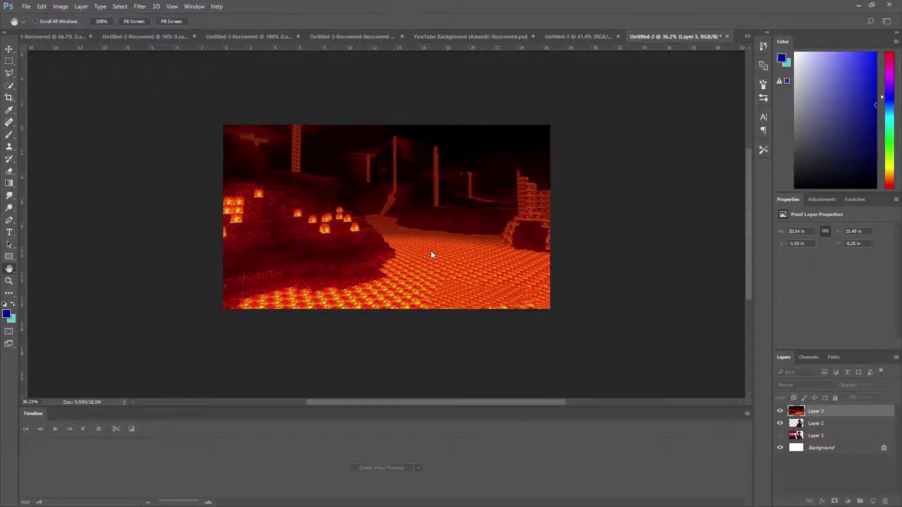